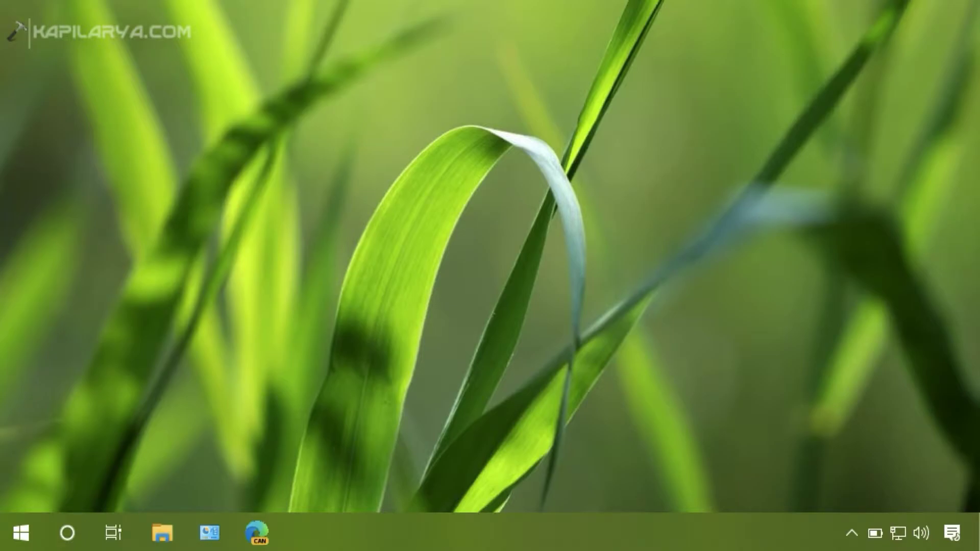
From Task Manager, run explorer.exe as a new task with administrative privileges
right_click(539, 528)
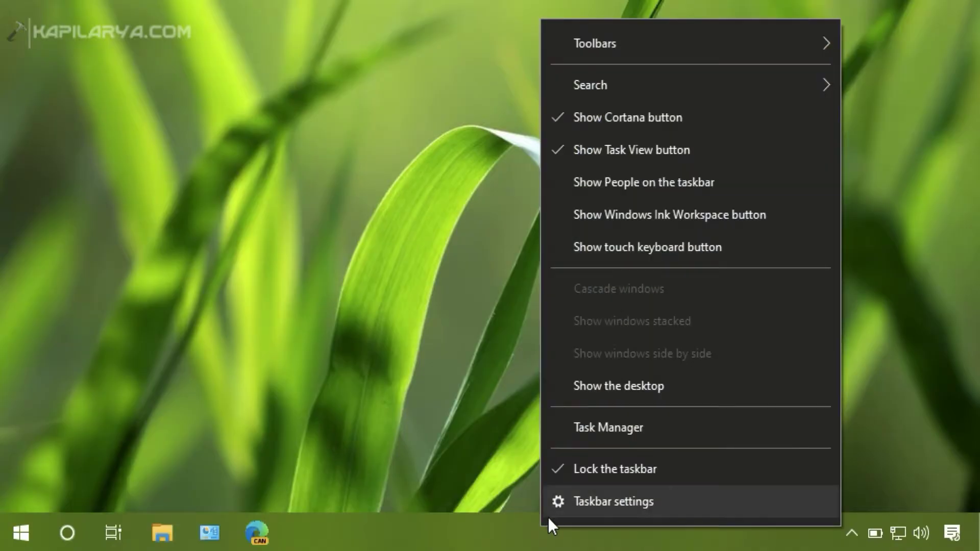
left_click(594, 429)
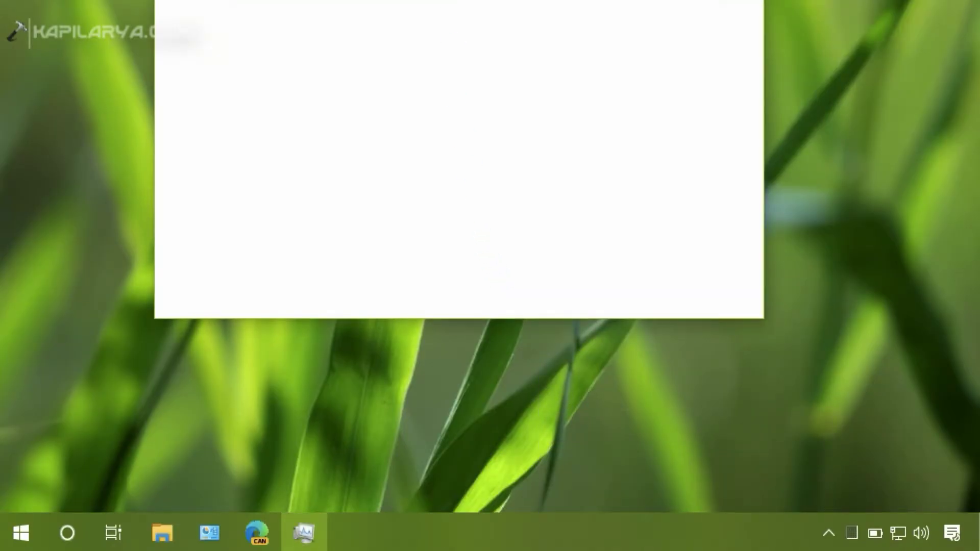
left_click_drag(462, 4, 483, 62)
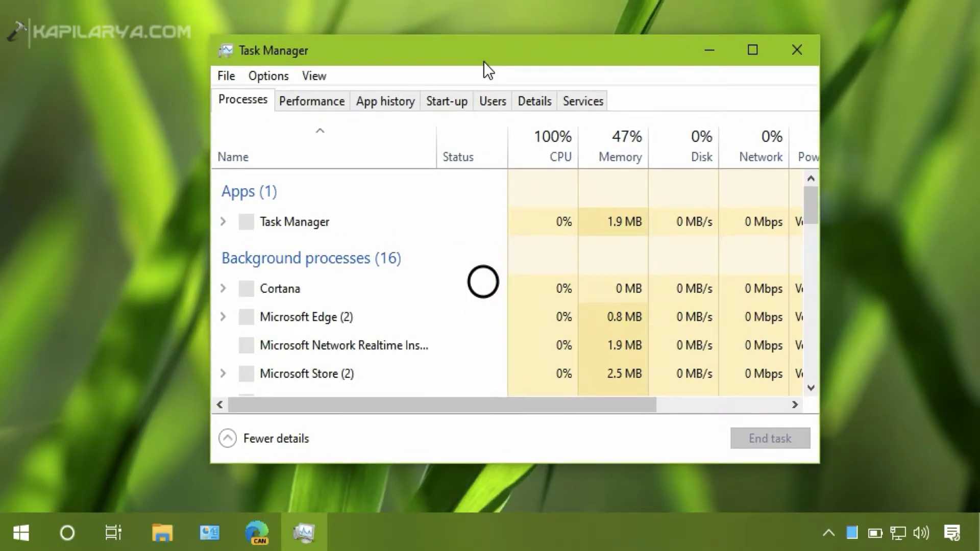
left_click(234, 79)
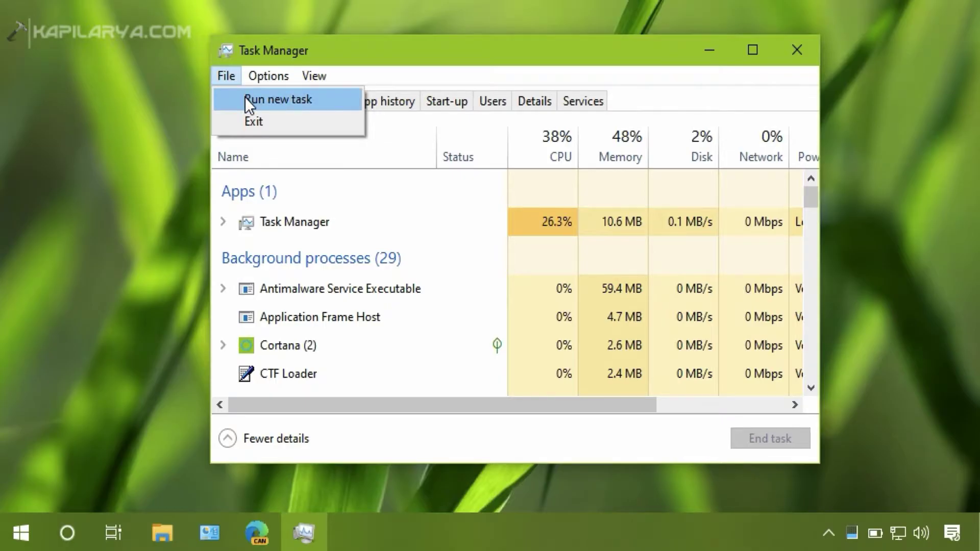
left_click(244, 98)
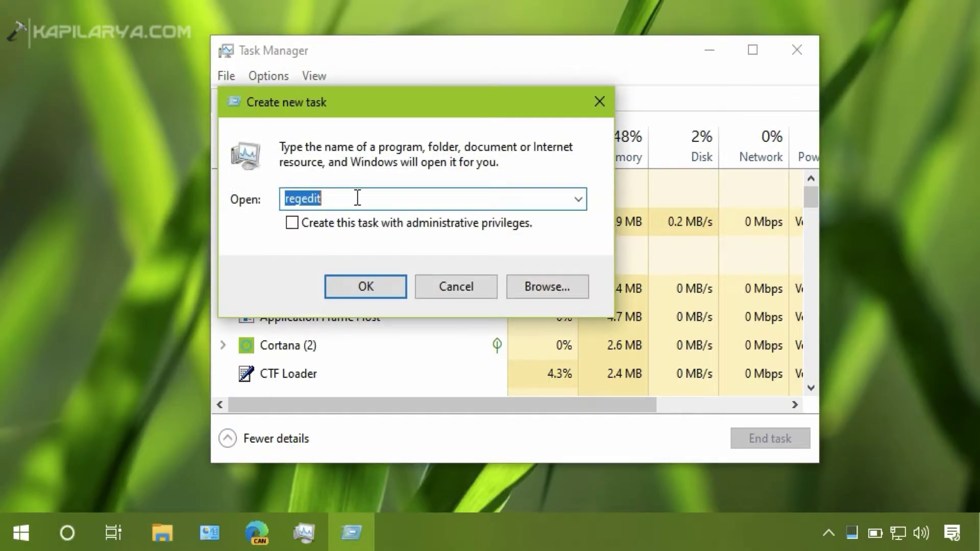
type("explo")
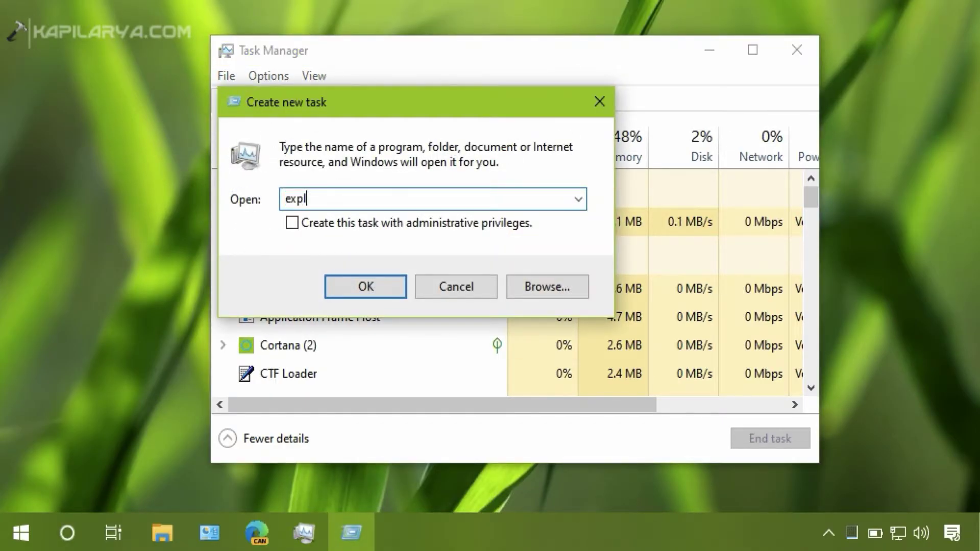
type("rer.exe")
left_click(314, 222)
left_click(332, 282)
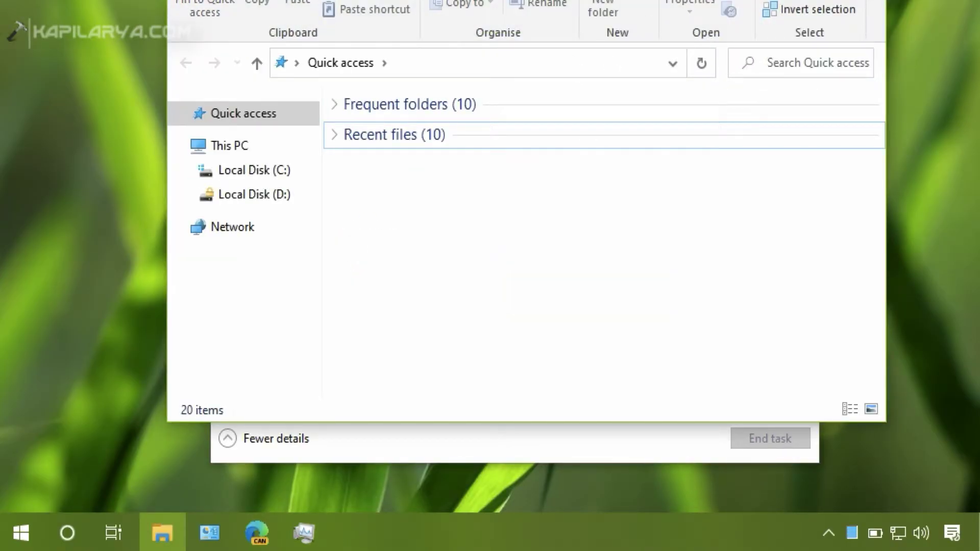
Close the extra File Explorer window, restart Windows Explorer, and minimize Task Manager
key("alt+F4")
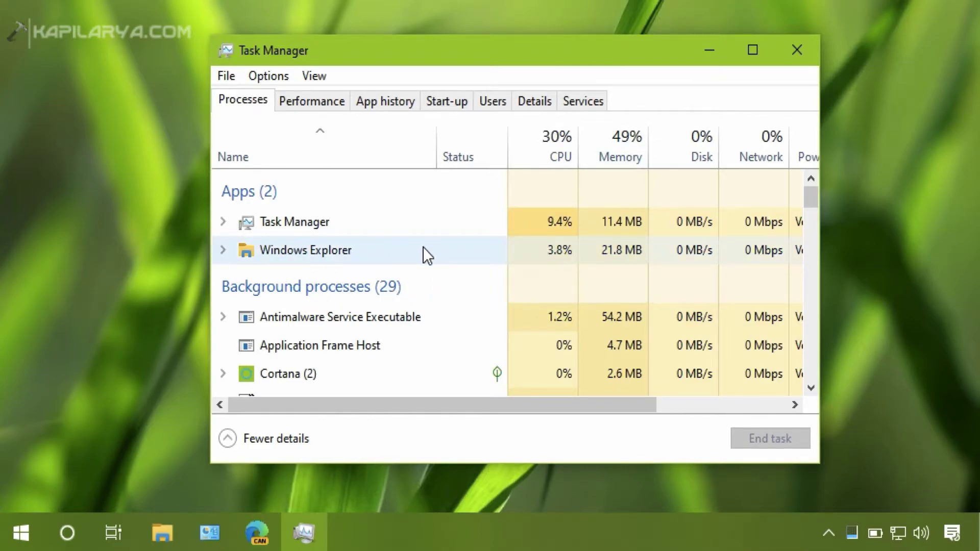
left_click(532, 255)
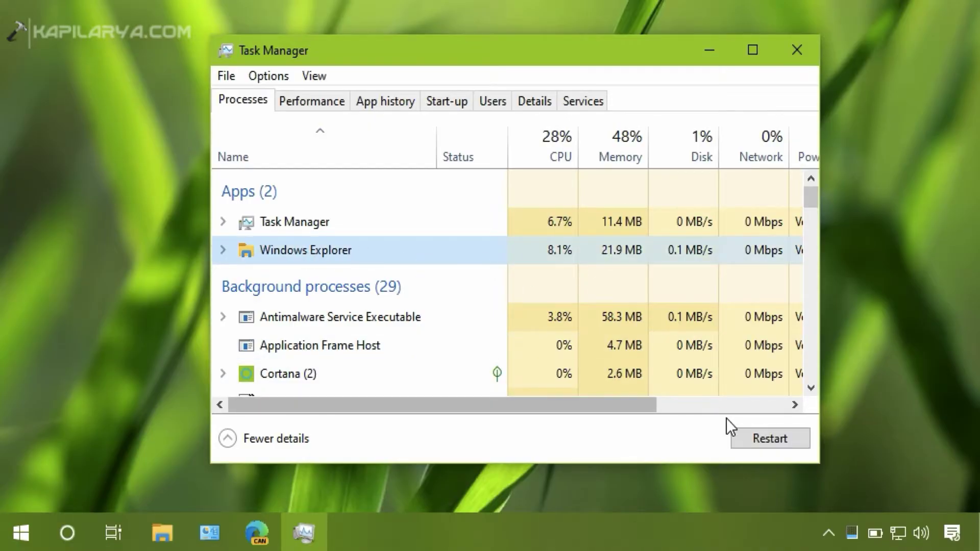
left_click(742, 440)
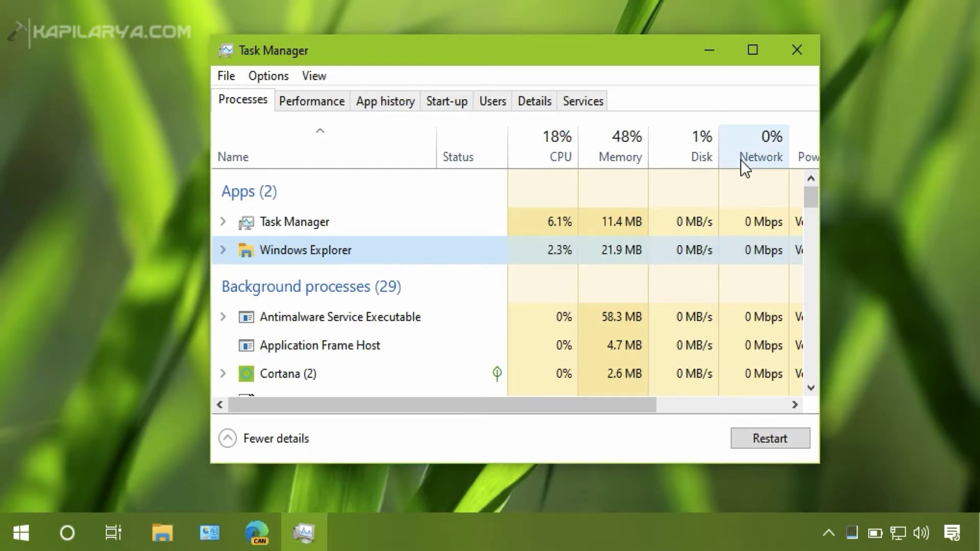
left_click(695, 50)
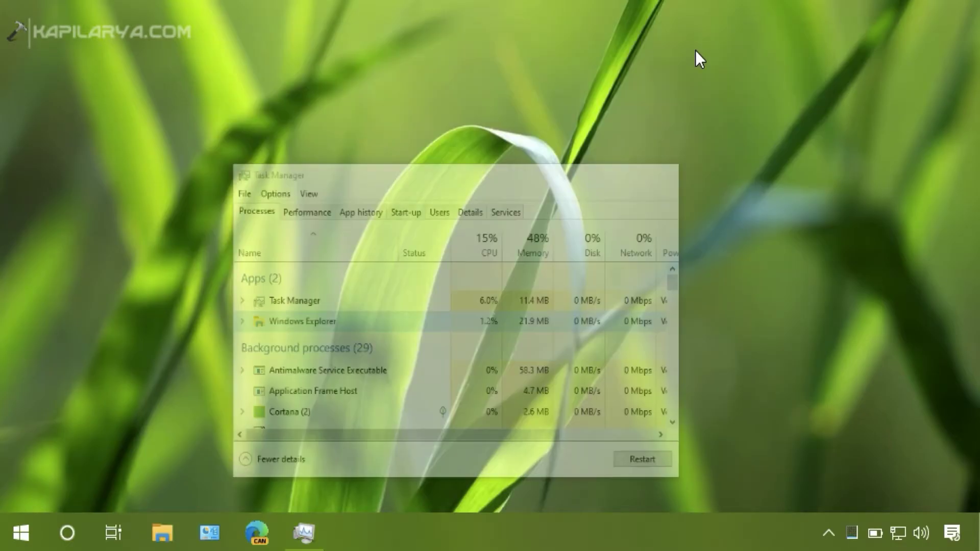
Launch regedit from the Run box and approve the User Account Control prompt
right_click(22, 533)
left_click(48, 442)
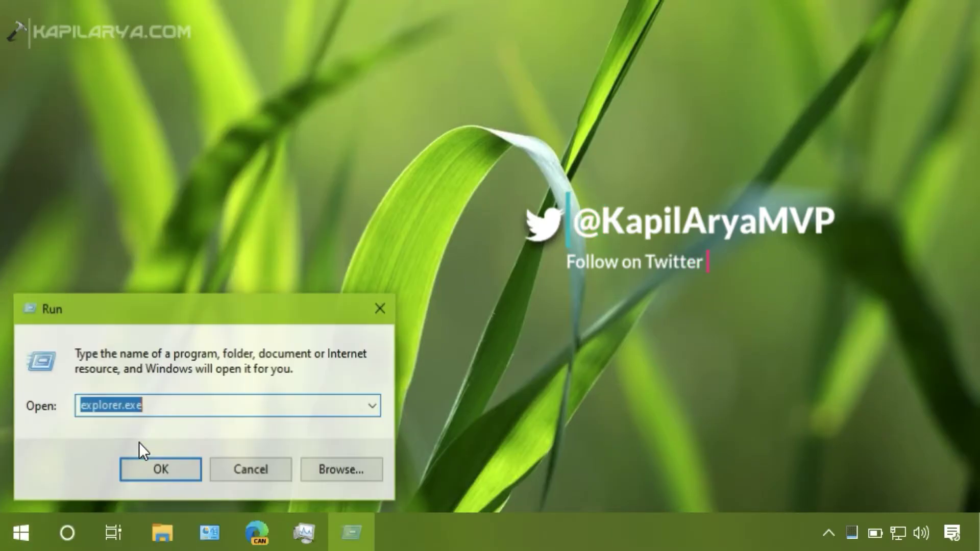
type("re")
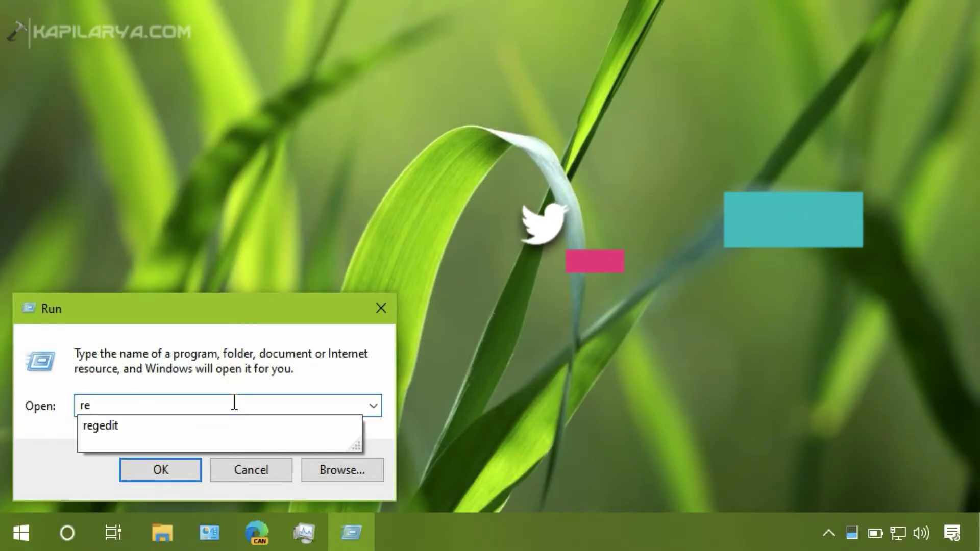
type("gedit")
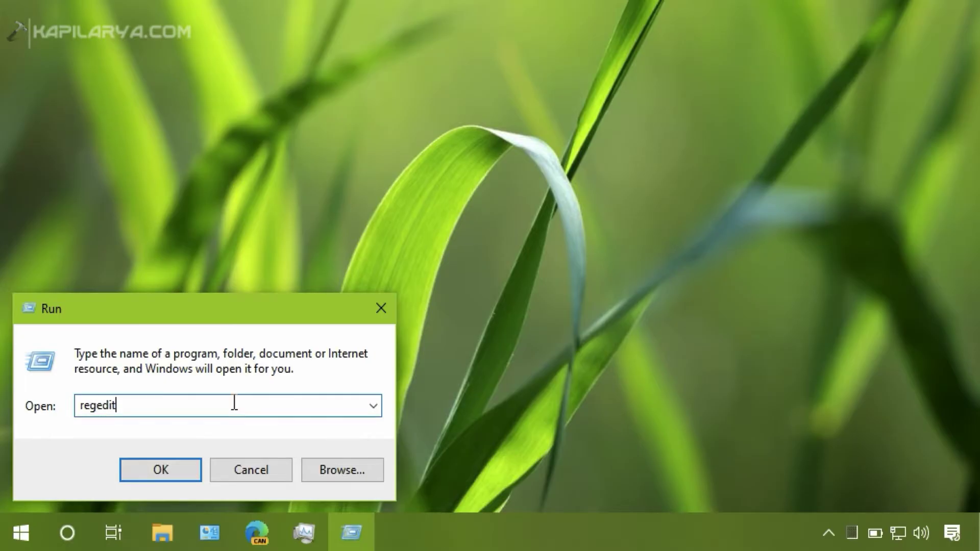
left_click_drag(136, 403, 72, 404)
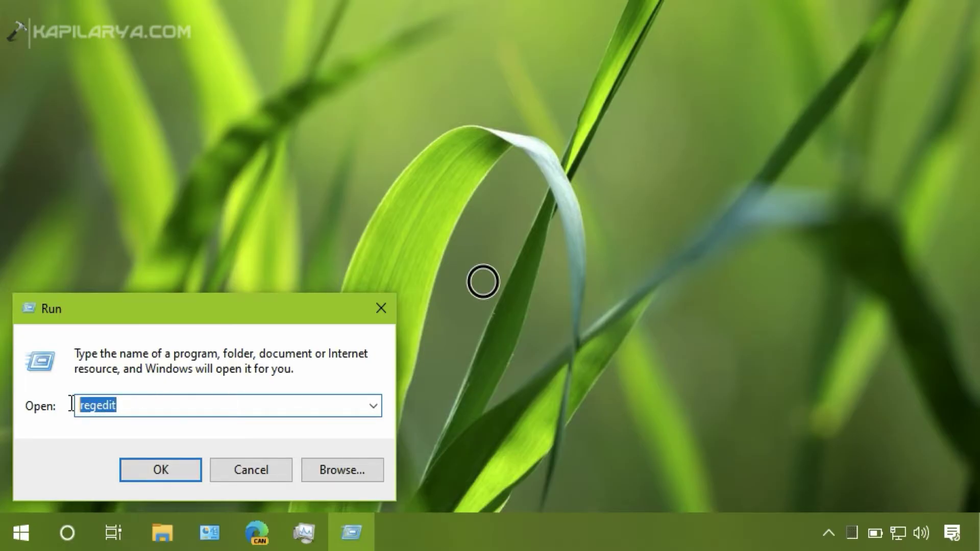
left_click(120, 462)
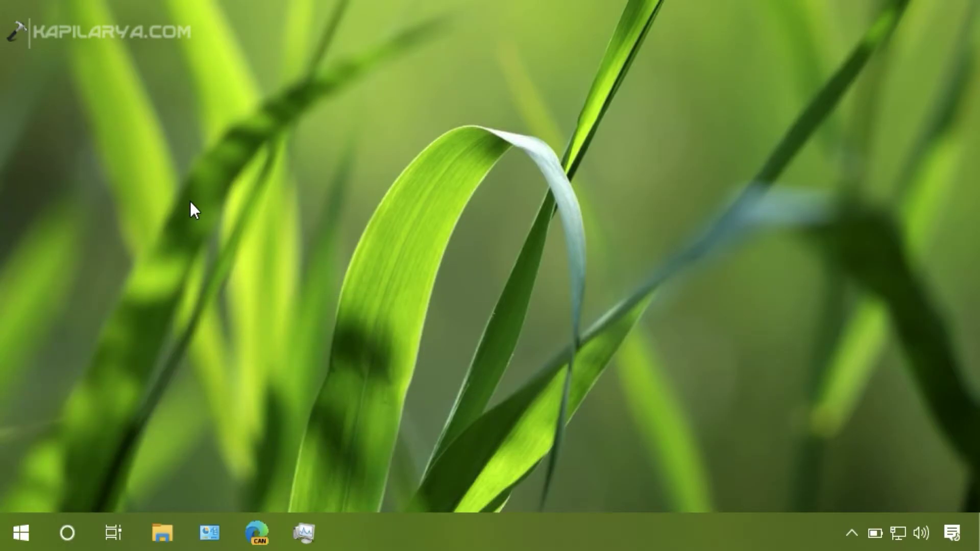
left_click(345, 282)
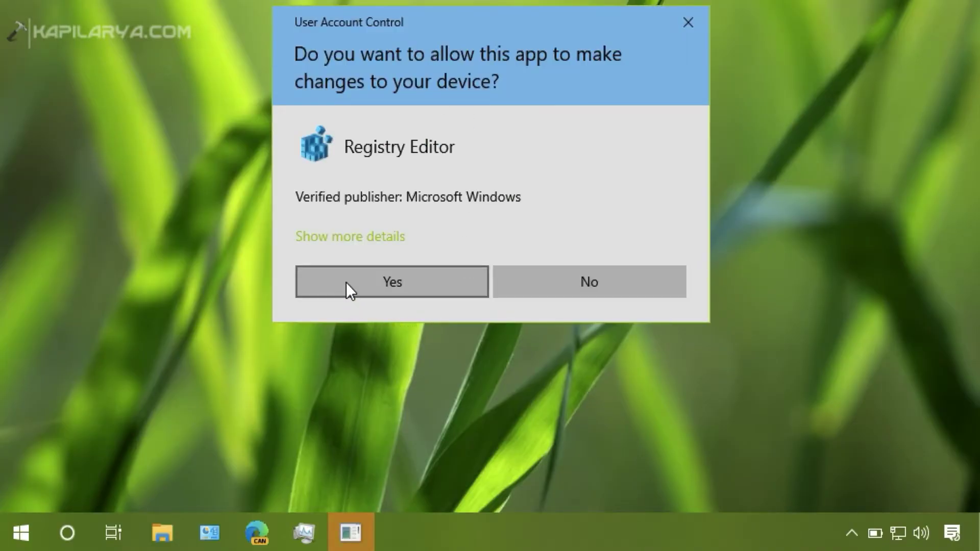
Select the Winlogon key path and widen the Registry Editor window to show full value data
left_click(342, 110)
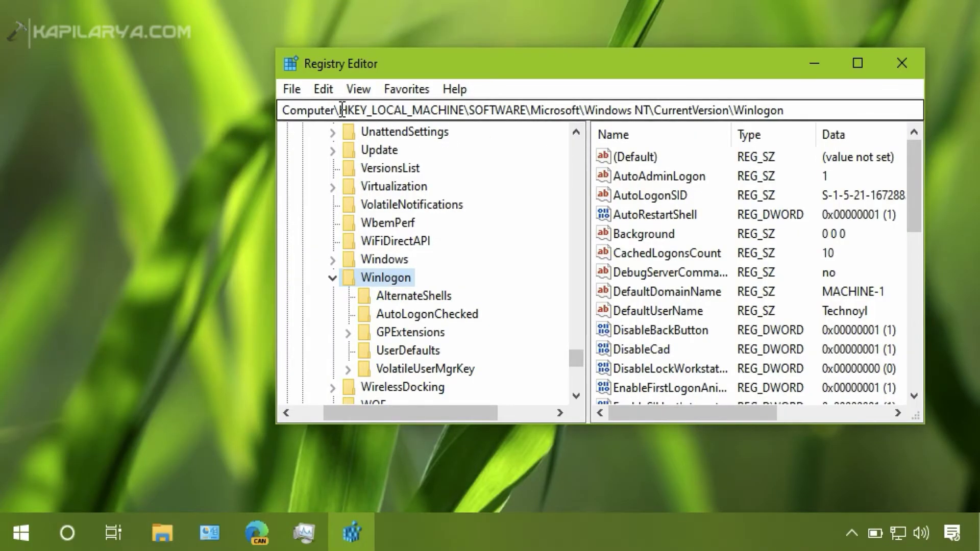
mouse_move(343, 110)
left_mouse_down()
mouse_move(756, 111)
mouse_move(802, 102)
left_mouse_up()
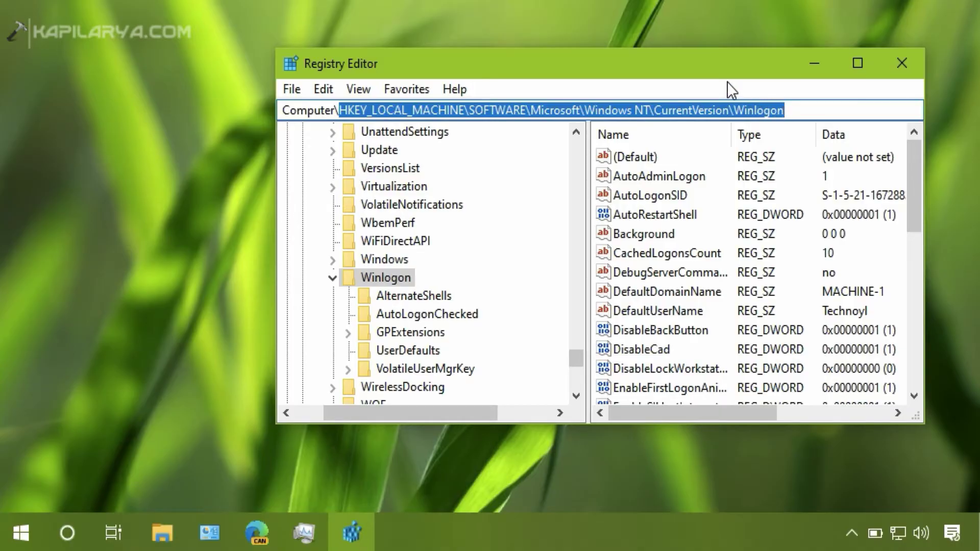
mouse_move(706, 68)
left_mouse_down()
mouse_move(486, 15)
mouse_move(488, 32)
left_mouse_up()
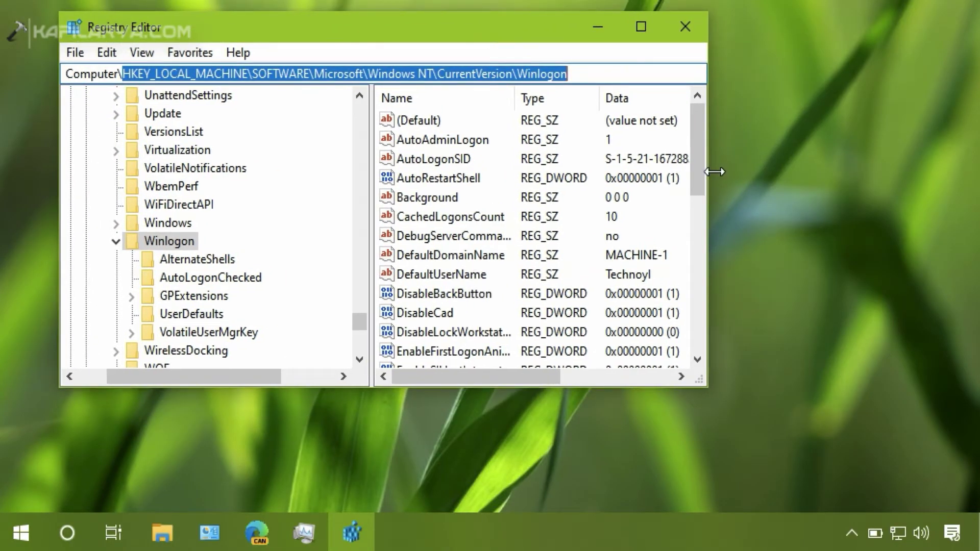
left_click_drag(706, 222, 833, 229)
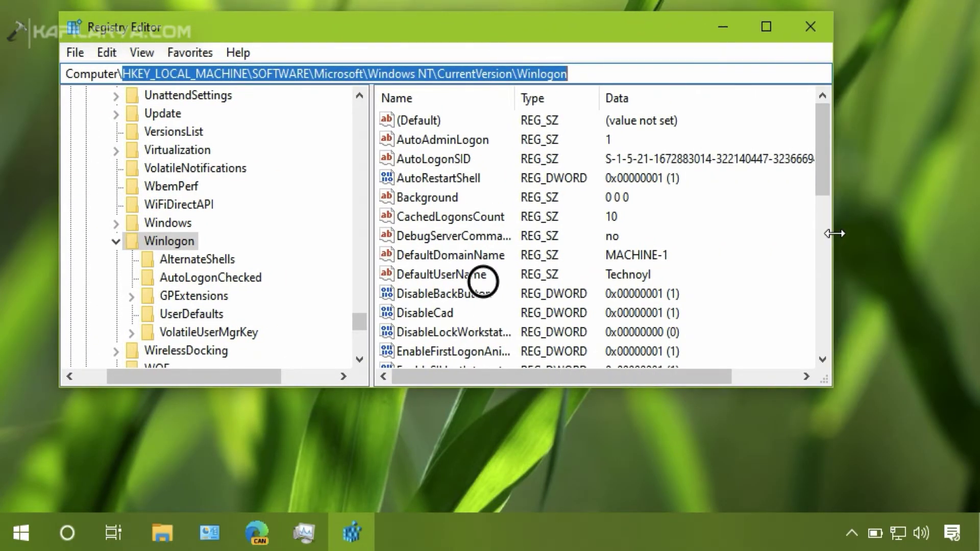
left_click_drag(827, 162, 832, 265)
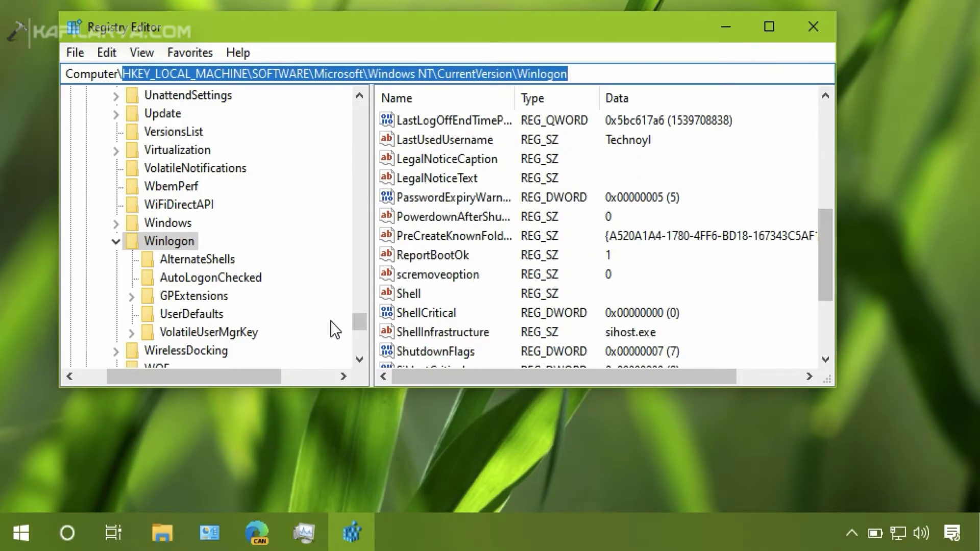
Change the Winlogon Shell value data to explorer.exe
left_click(409, 299)
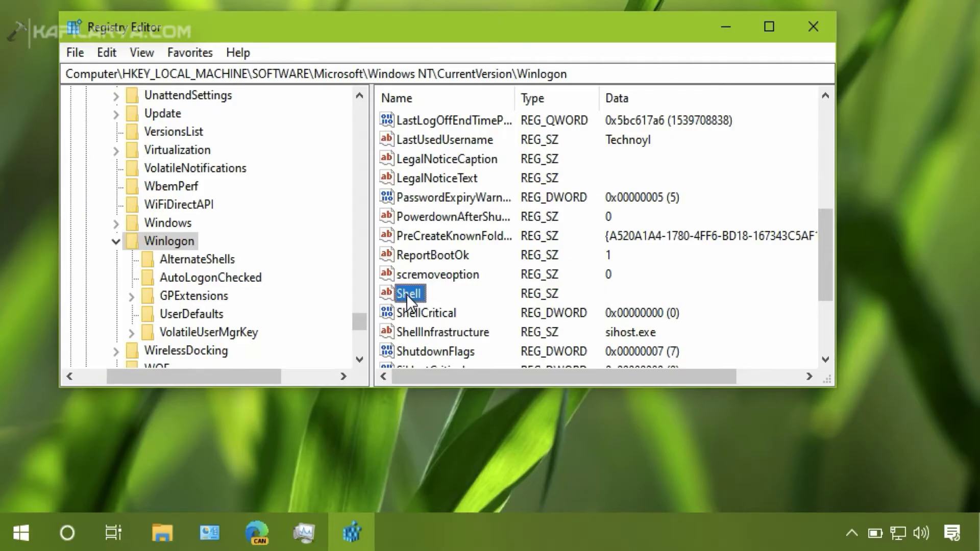
double_click(386, 297)
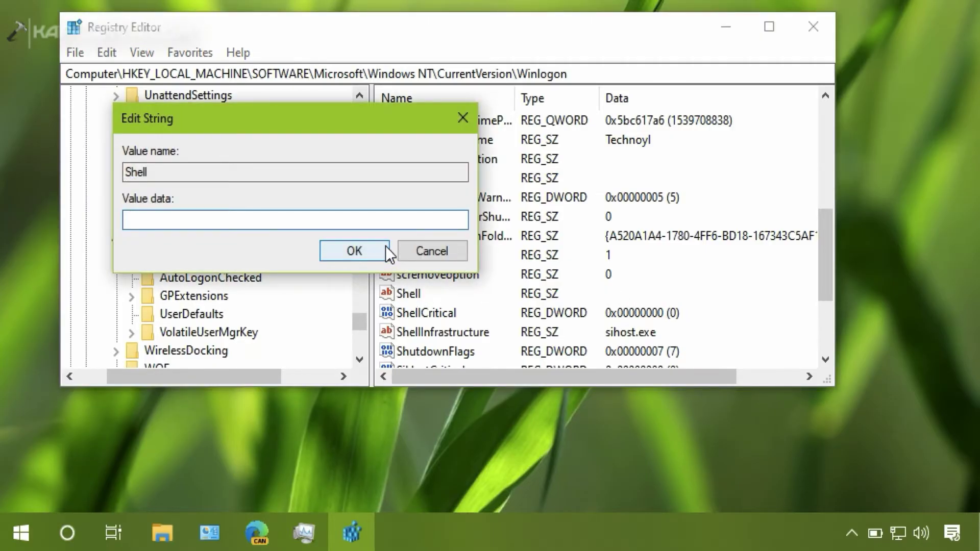
type("ex")
type(".exe")
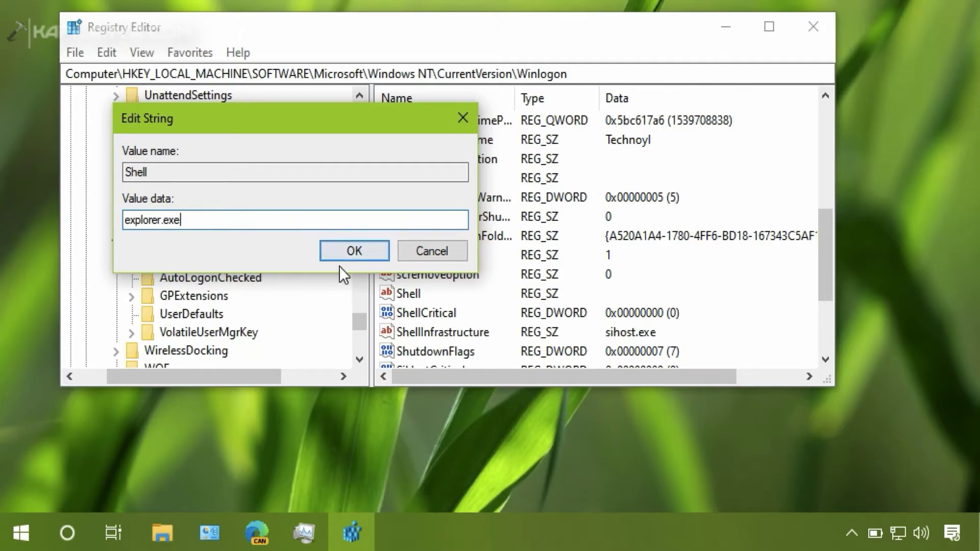
left_click(352, 254)
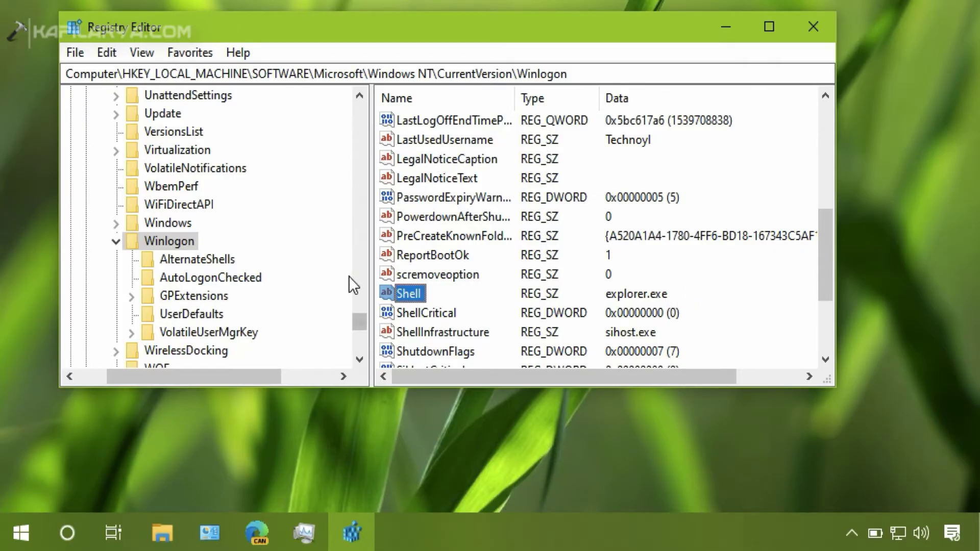
left_click_drag(358, 326, 375, 96)
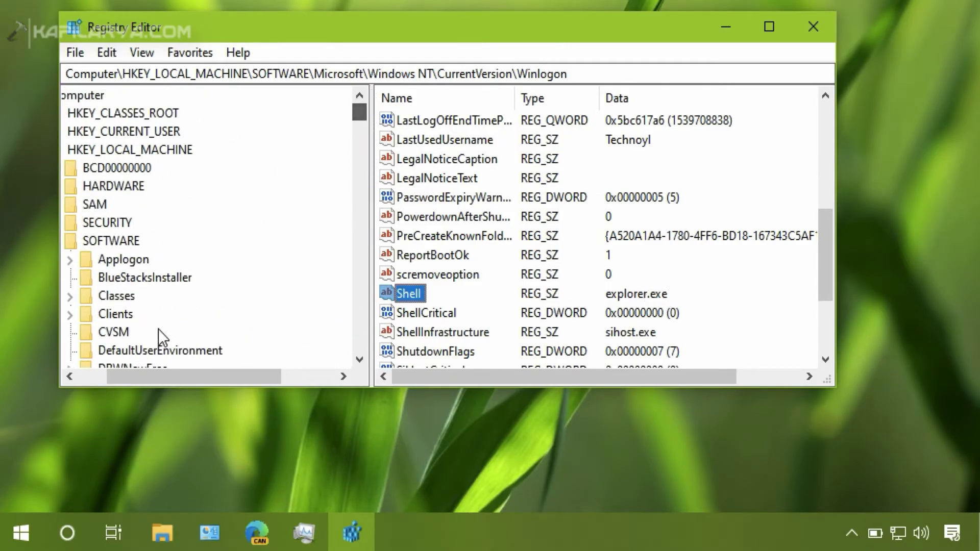
left_click_drag(146, 376, 117, 376)
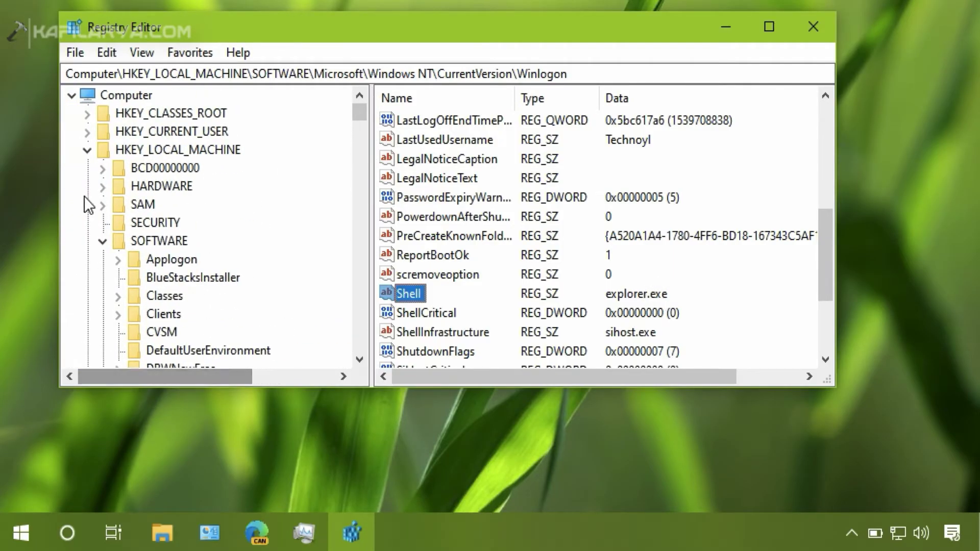
Collapse HKEY_LOCAL_MACHINE and expand HKEY_CURRENT_USER > SOFTWARE > Classes down to Local Settings
left_click(89, 149)
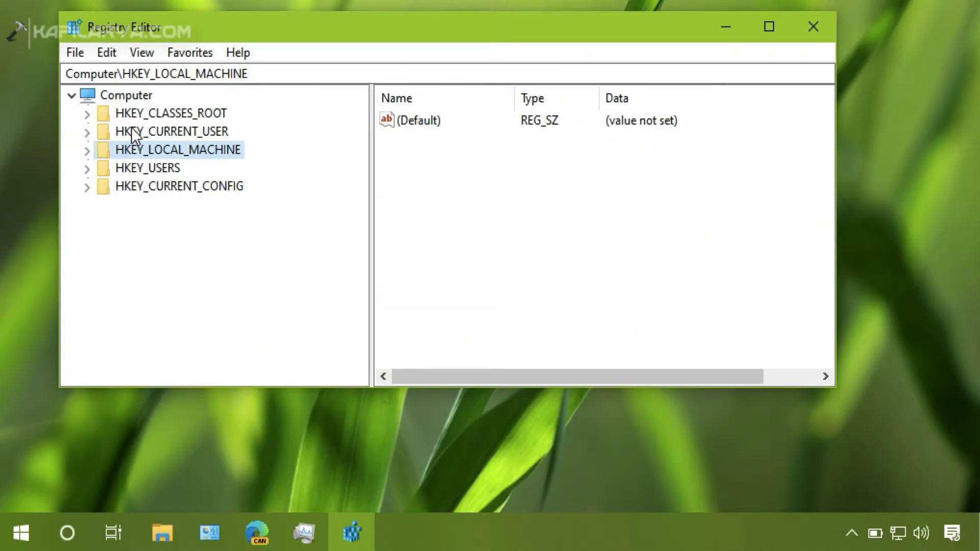
double_click(136, 132)
double_click(148, 333)
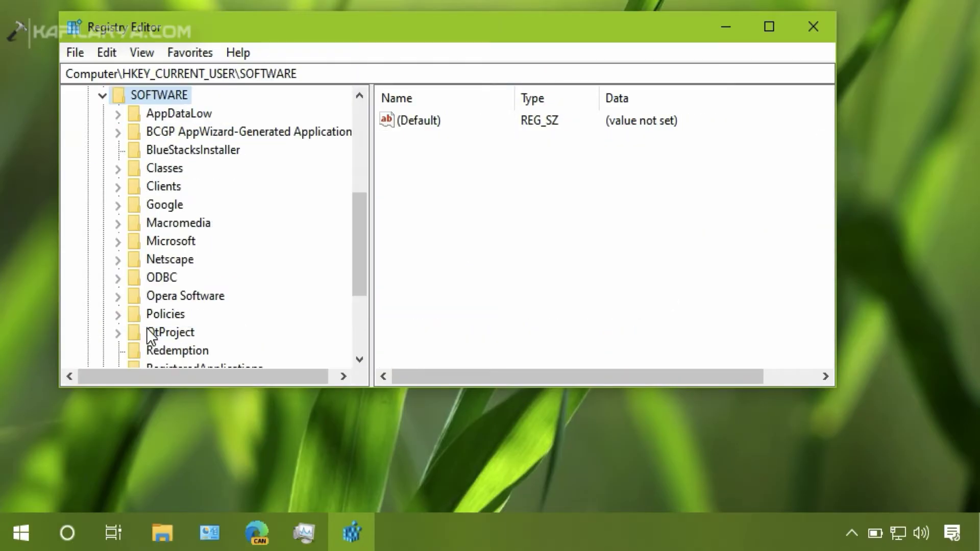
double_click(165, 169)
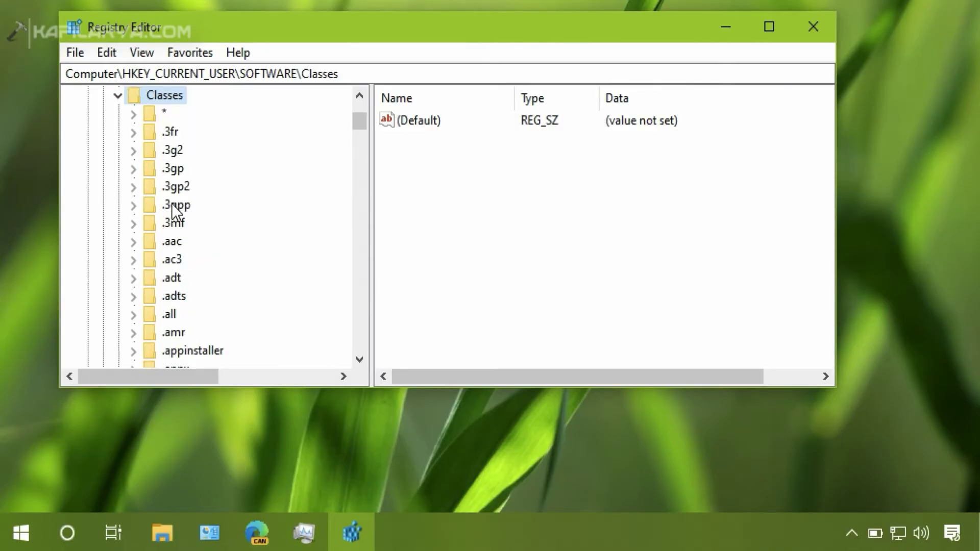
key("l")
key("o")
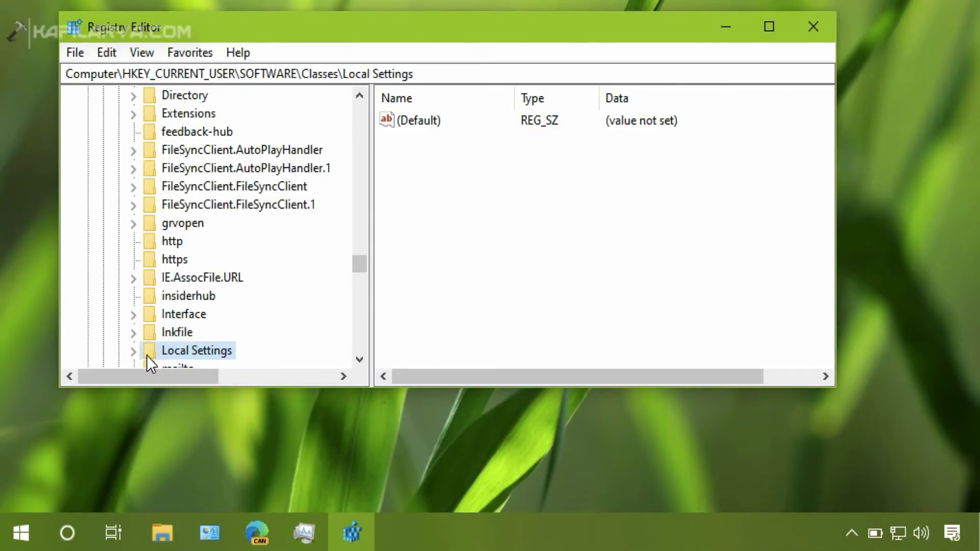
Expand Local Settings > Software > Microsoft and select the BagMRU key under Shell
left_click(134, 351)
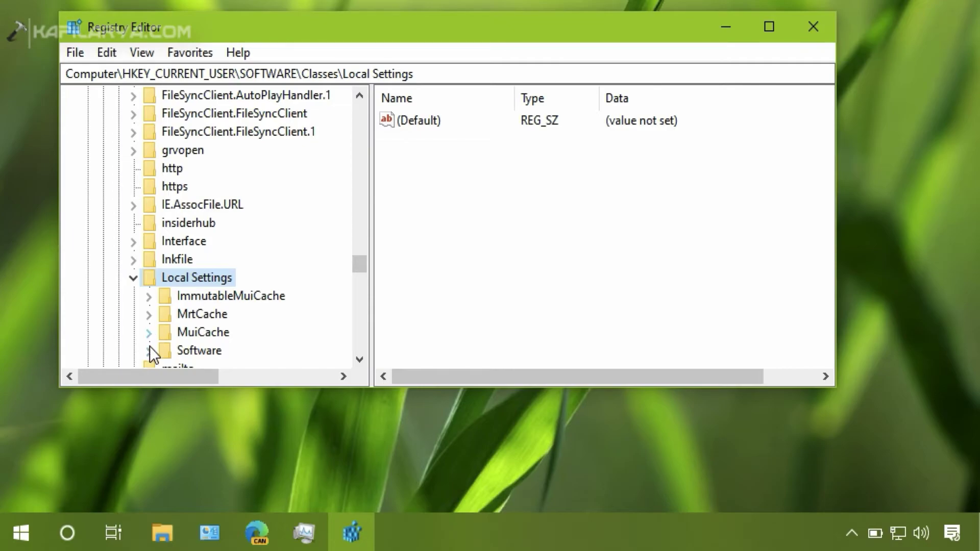
left_click(150, 350)
left_click(164, 351)
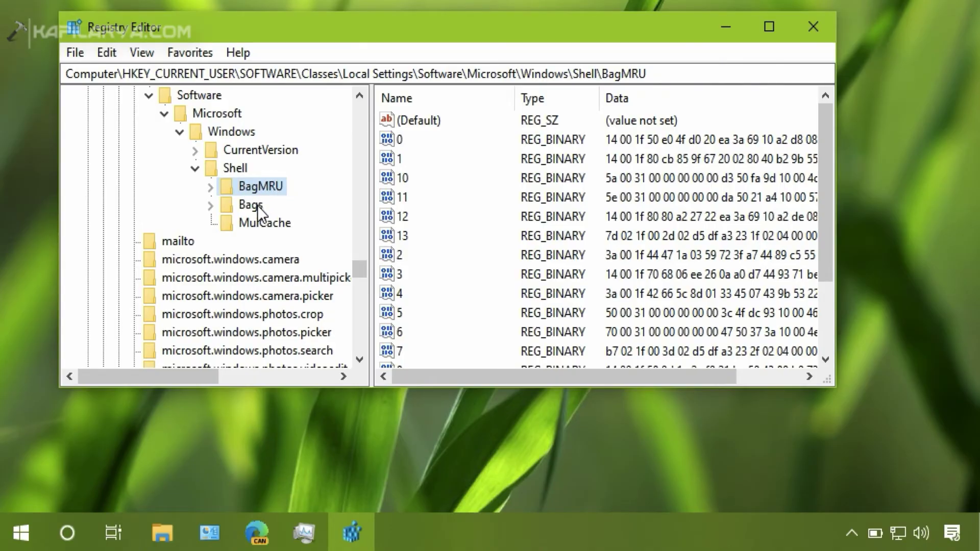
left_click(257, 205)
left_click(273, 191)
Export the BagMRU key to a BagMRU .reg file in Documents
right_click(278, 189)
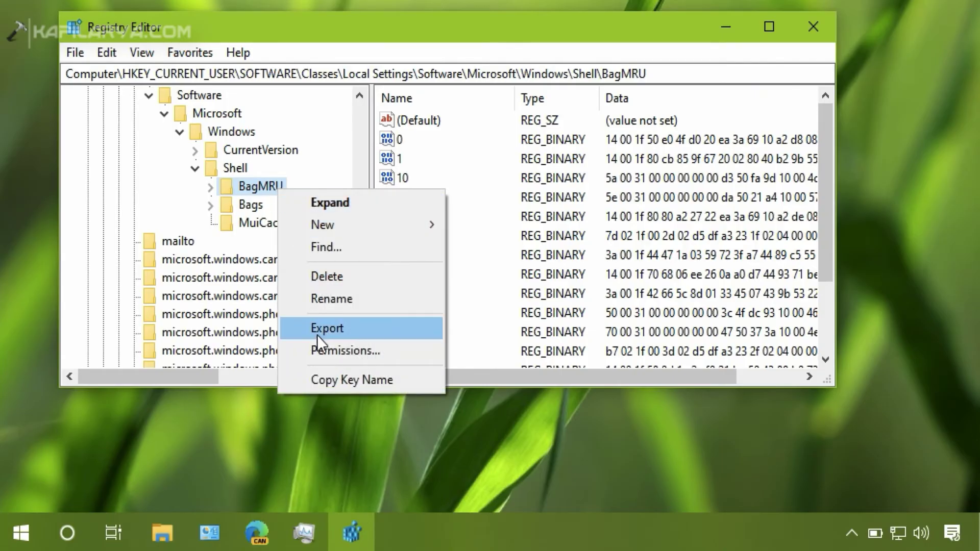
left_click(332, 331)
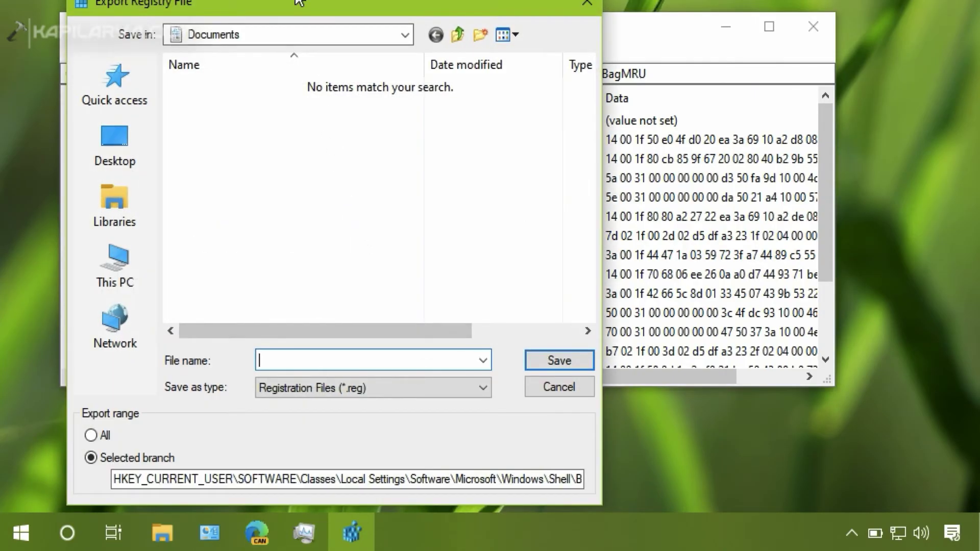
left_click_drag(299, 2, 328, 23)
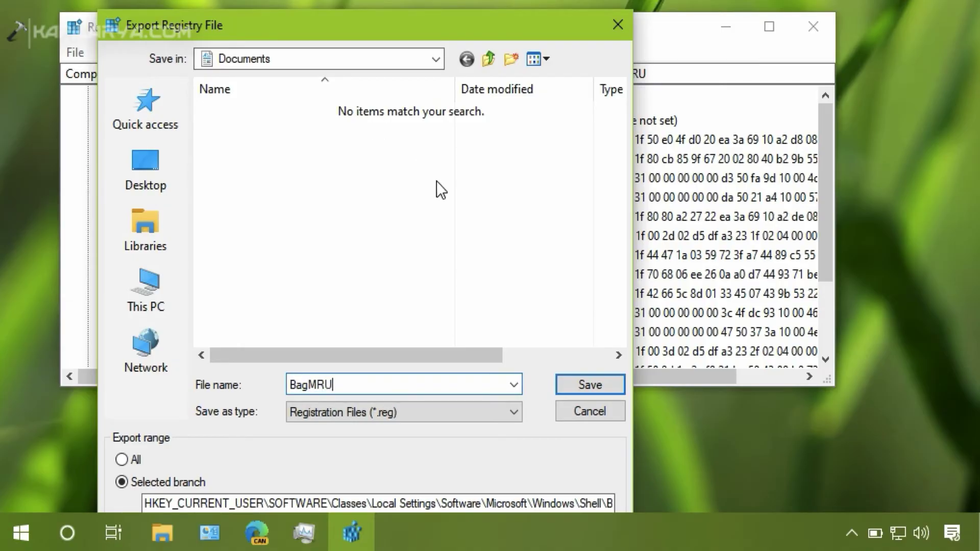
left_click(579, 386)
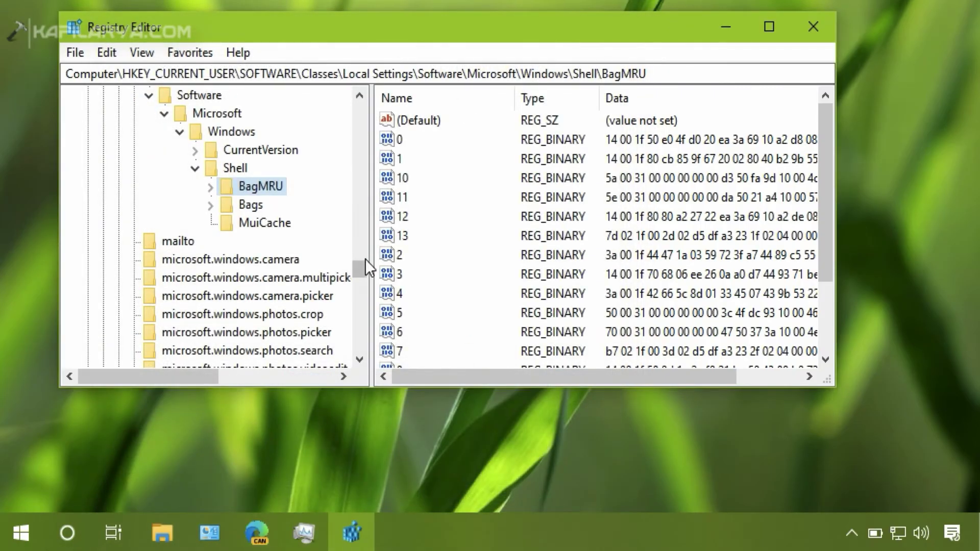
Export the Bags key as a Bags .reg backup file
right_click(250, 207)
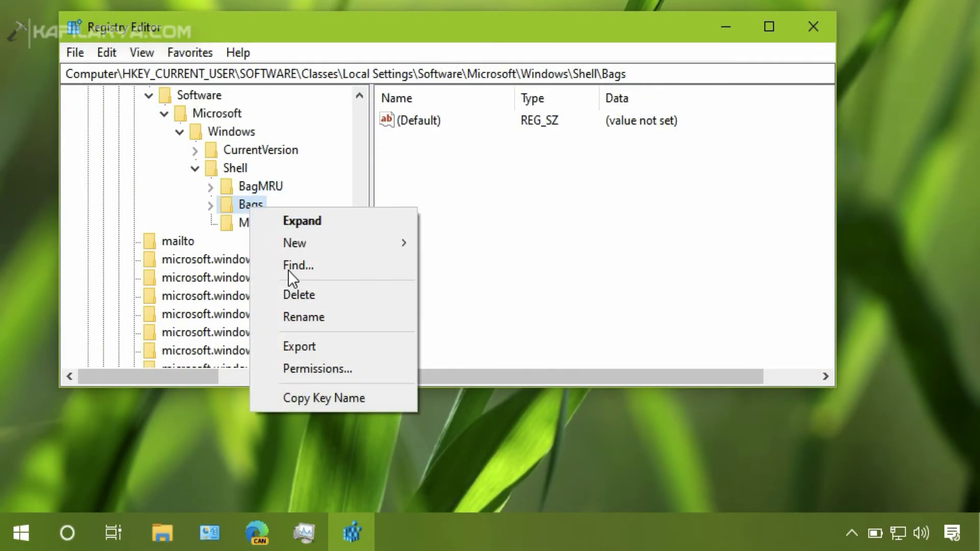
left_click(321, 342)
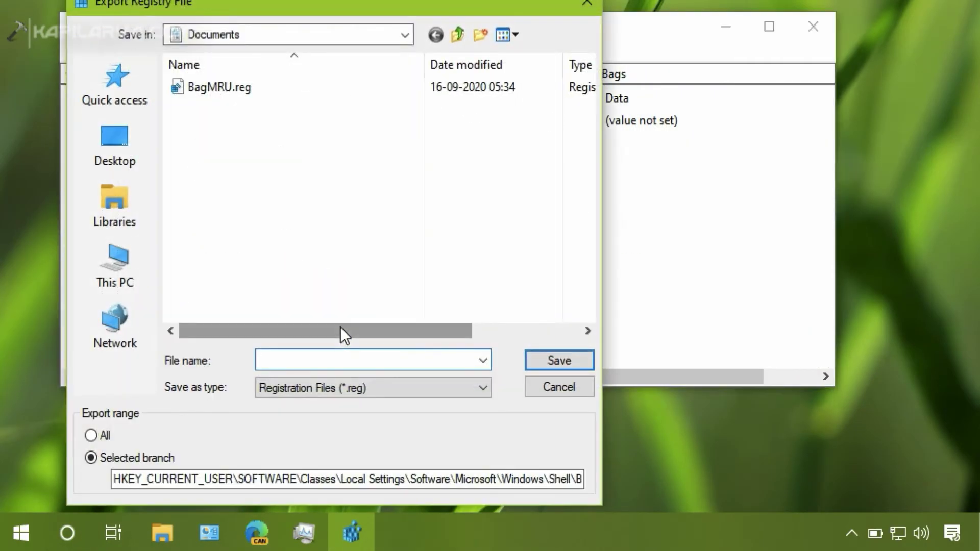
type("Bags")
left_click(532, 356)
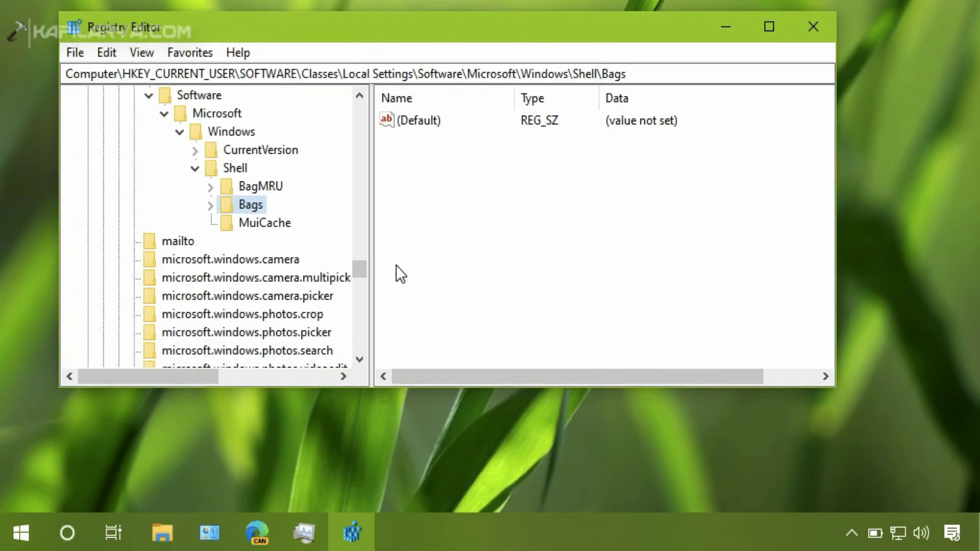
Permanently delete the BagMRU key and minimize Registry Editor
left_click(256, 188)
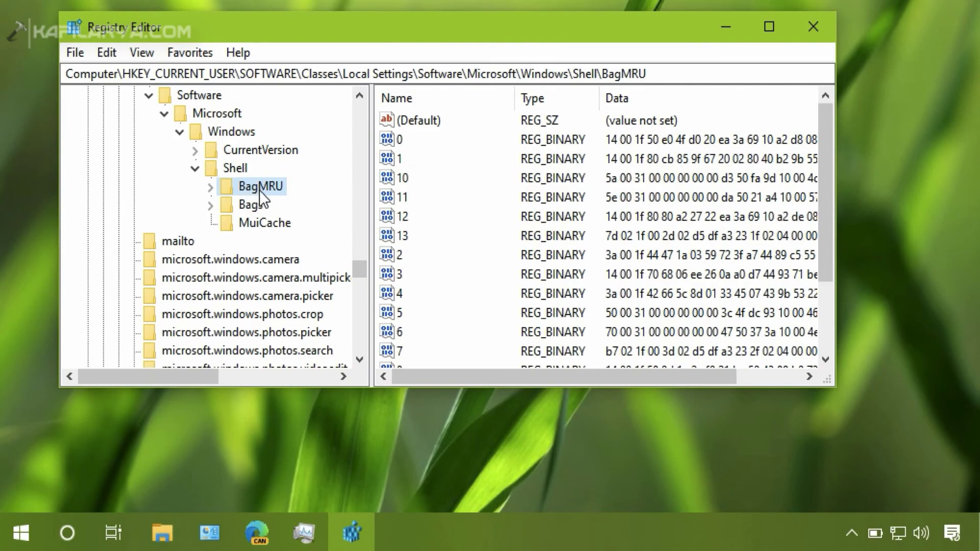
right_click(259, 189)
left_click(355, 282)
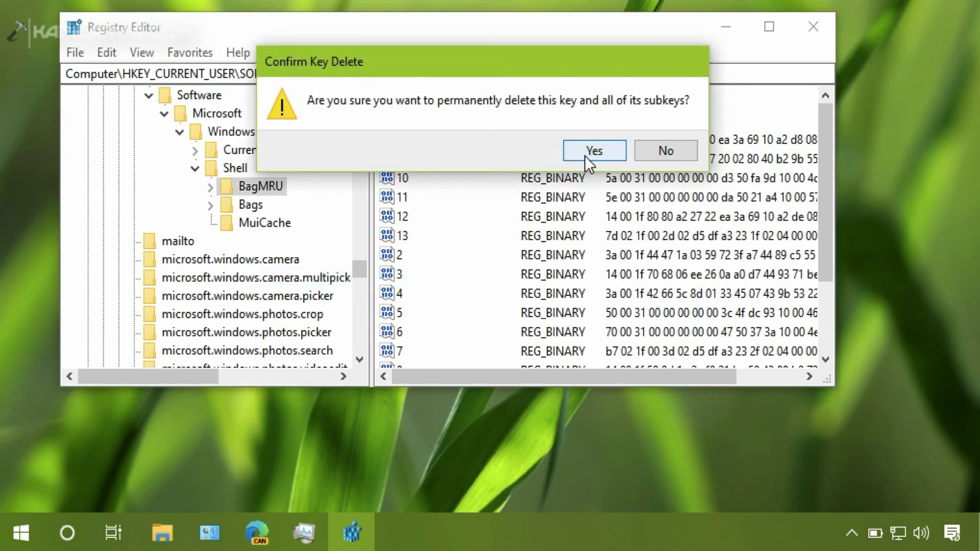
left_click(584, 155)
left_click(723, 25)
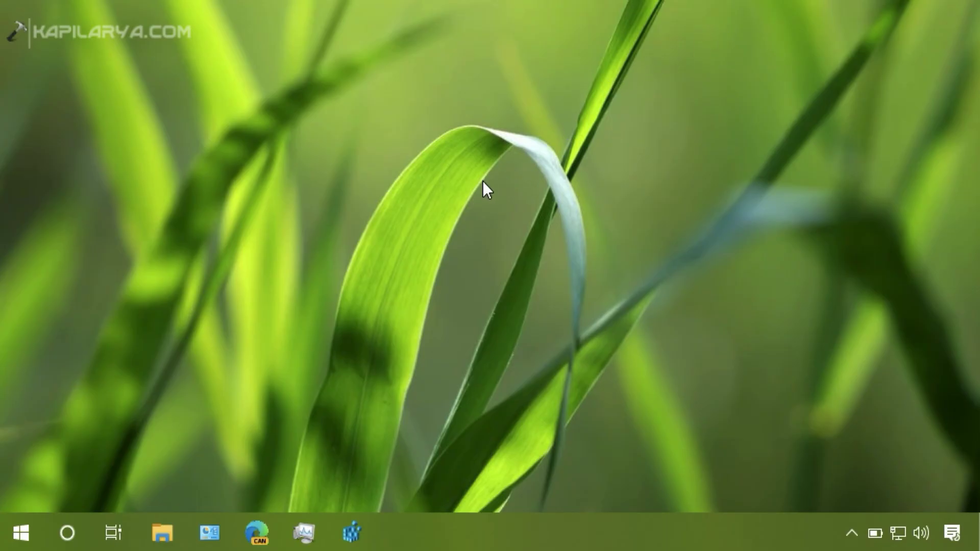